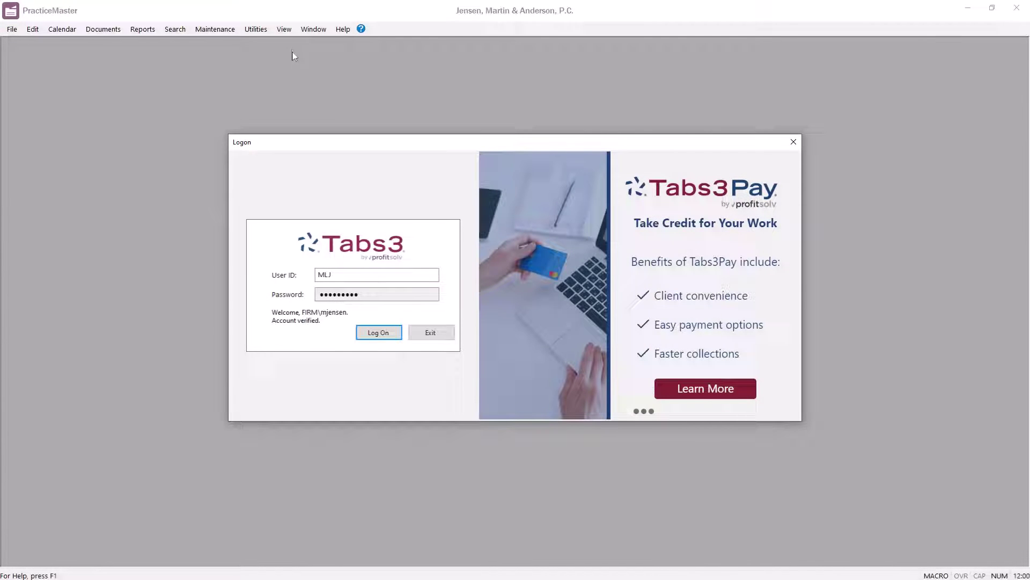
Step: Log on and view the Rebuild Schedule tab listing the Attachments/Docs and Conflict index tasks
click(374, 335)
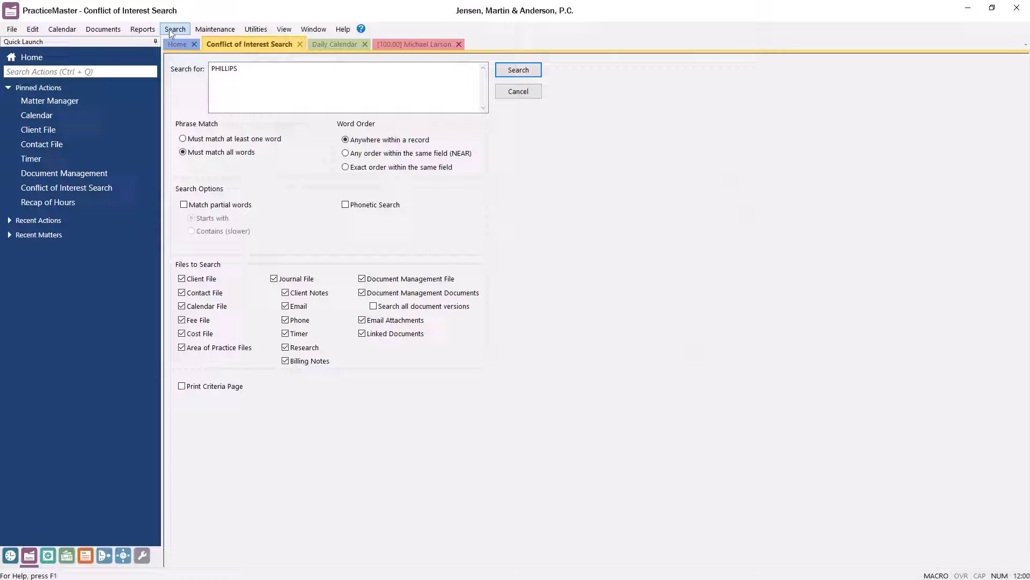
click(172, 31)
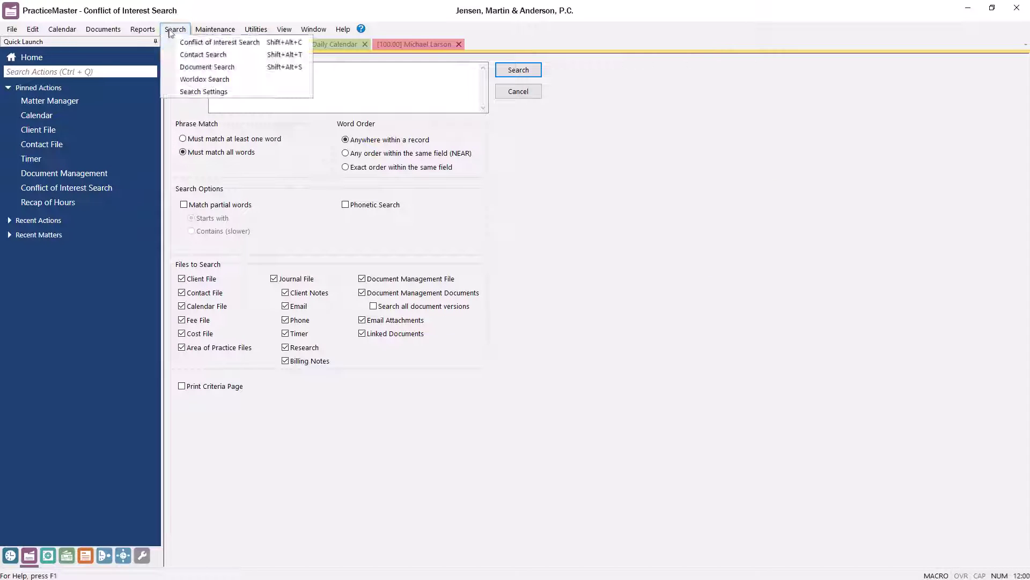
click(239, 92)
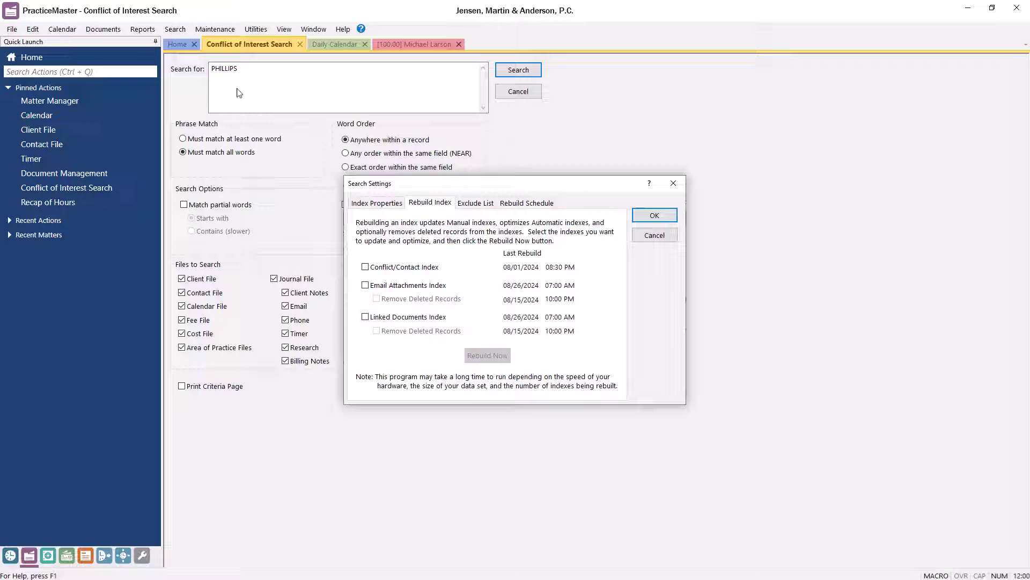
click(517, 204)
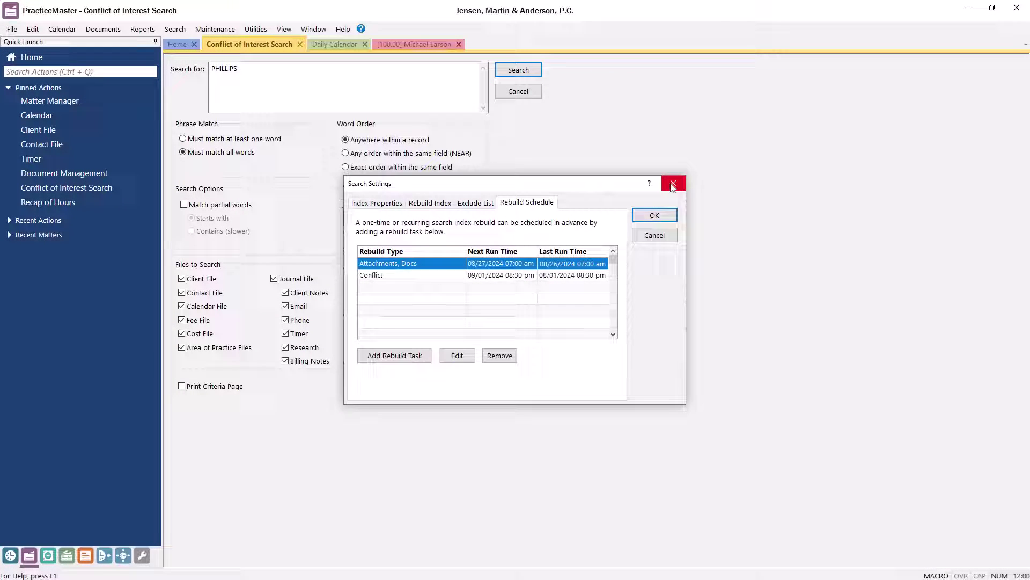
Step: Close Search Settings and show the daily calendar for the August 18–24, 2024 week
click(673, 185)
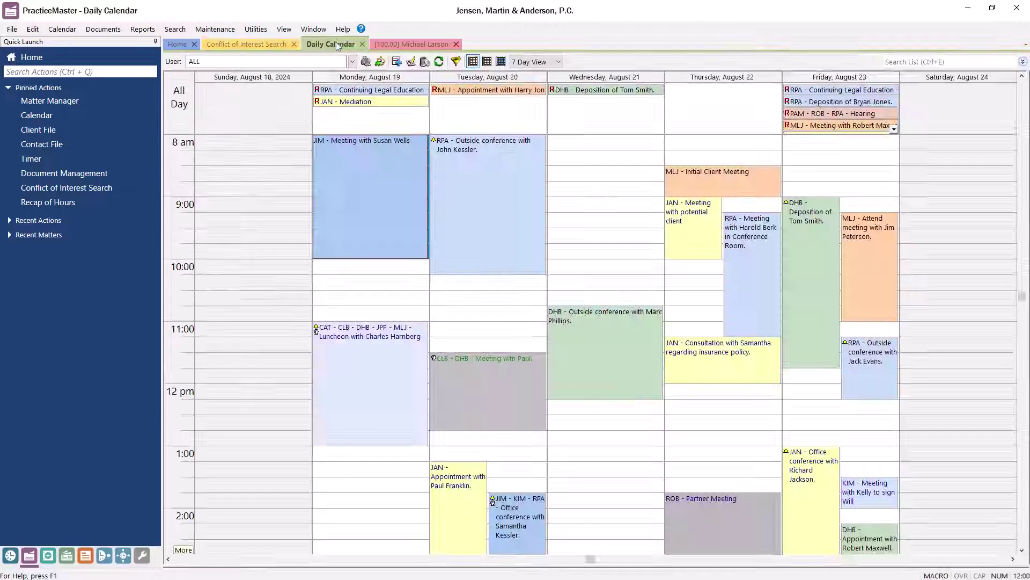
click(337, 45)
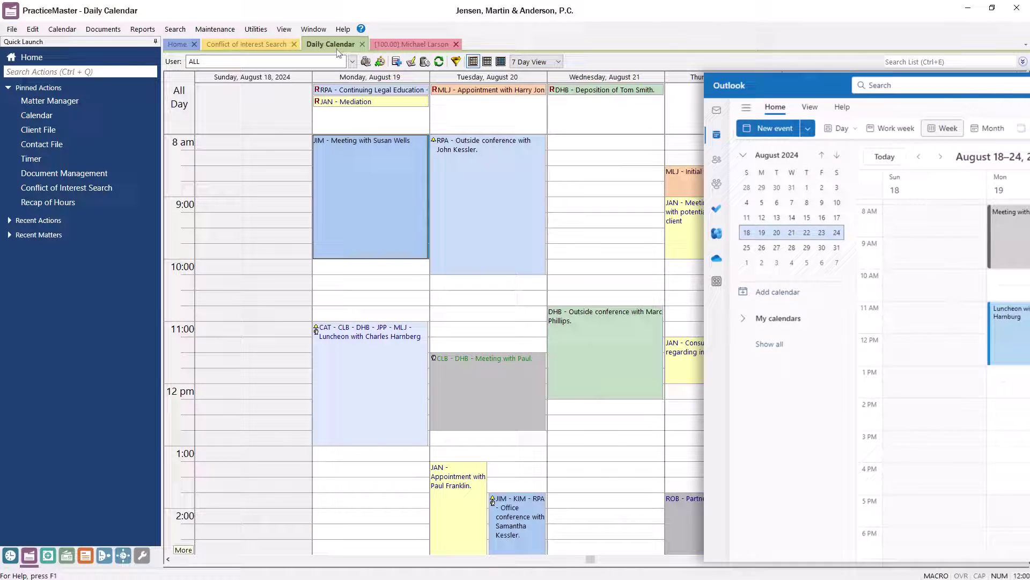
Step: View Monday's 11:00 luncheon appointment record, then return to matter 100.00, Larson v. Bel-Cor
double_click(363, 354)
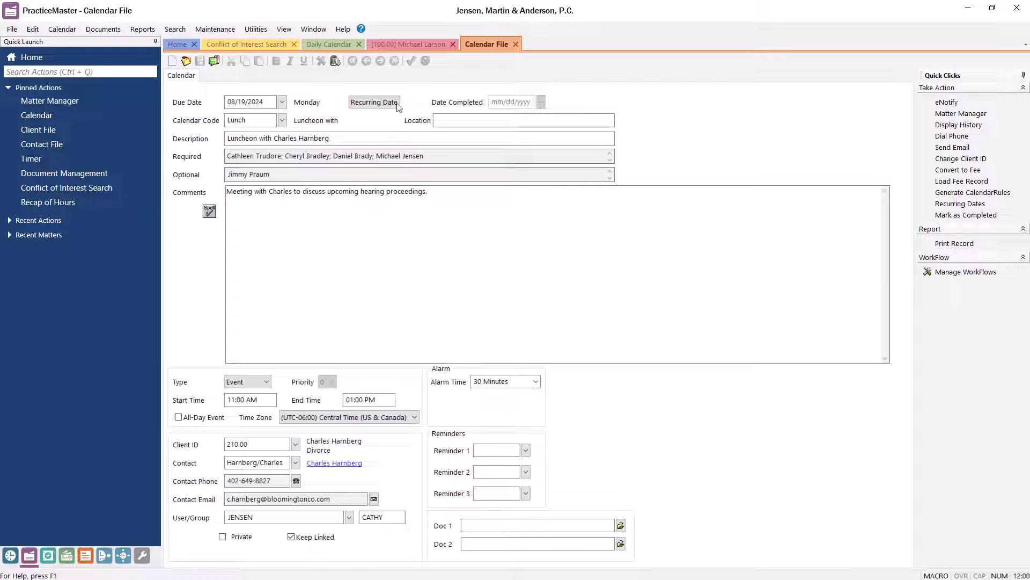
click(404, 45)
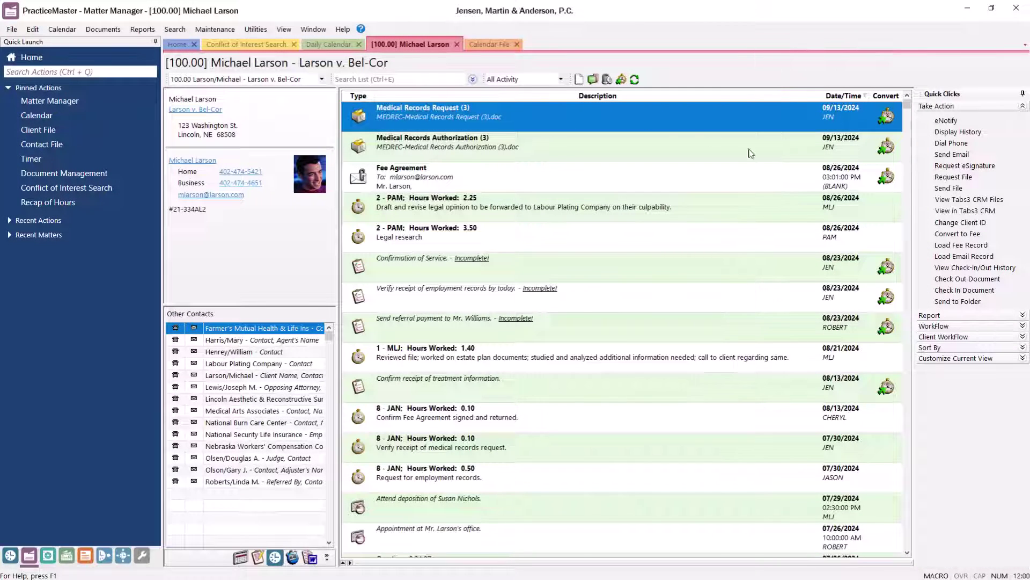
Step: View the client in Tabs3 CRM, then show matter 101.00, State v. Williams, in Tabs3 Billing
click(954, 211)
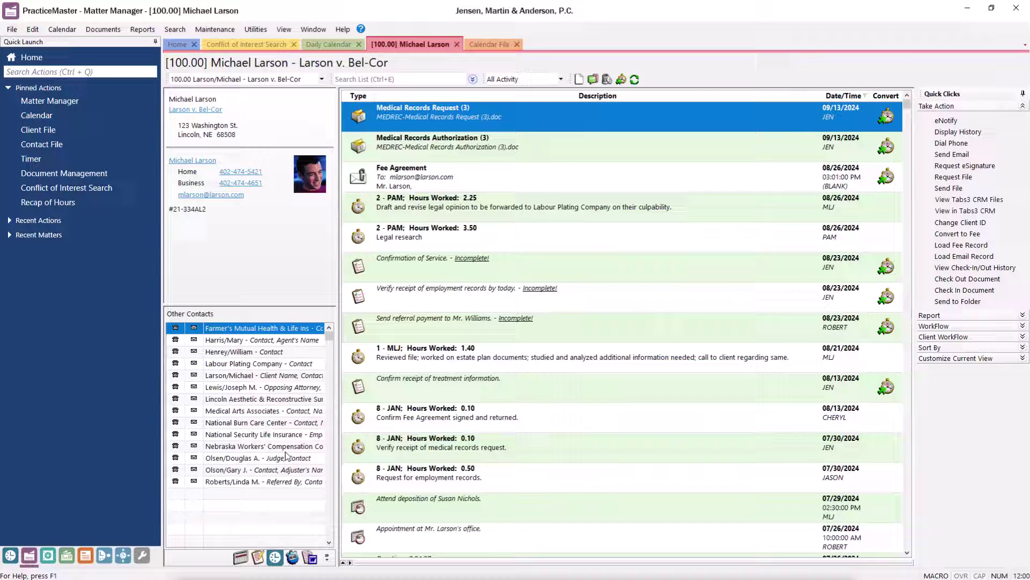
click(11, 554)
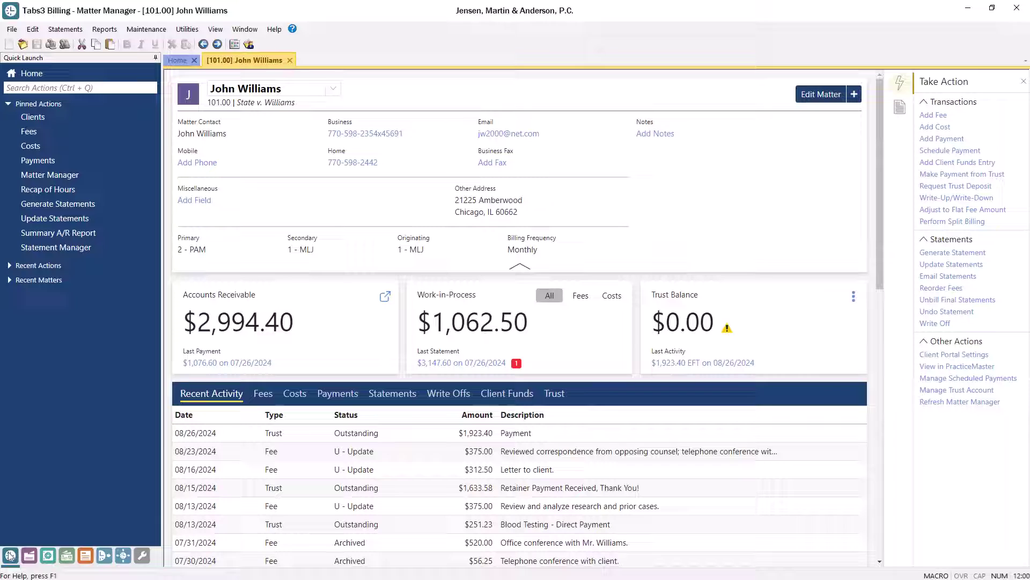
click(516, 365)
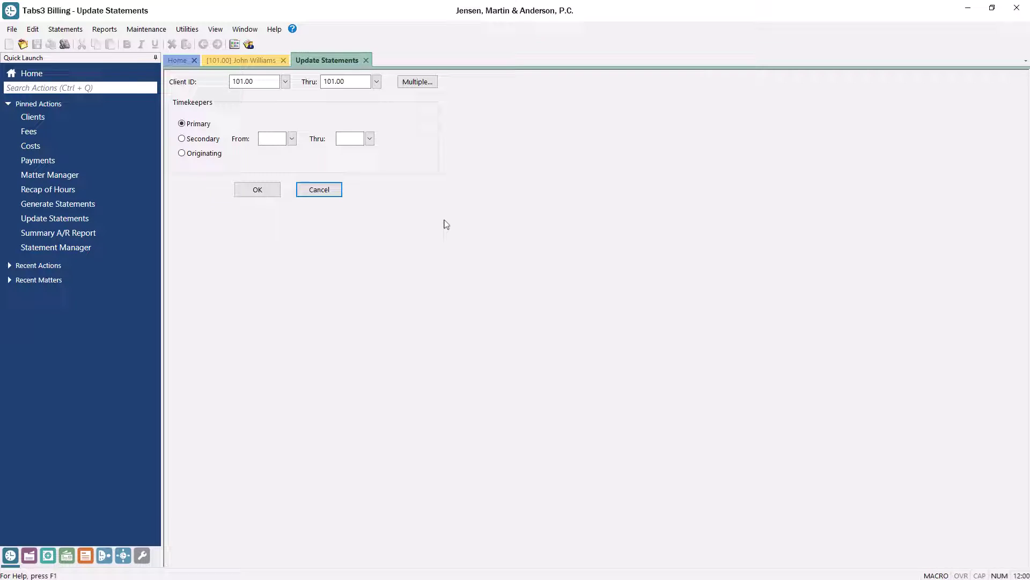
click(366, 60)
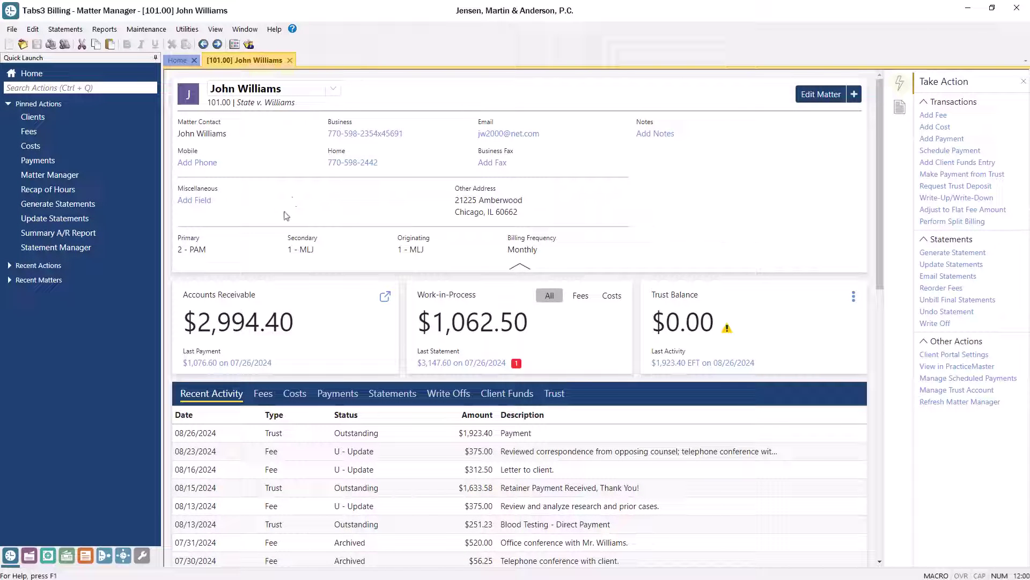
click(103, 555)
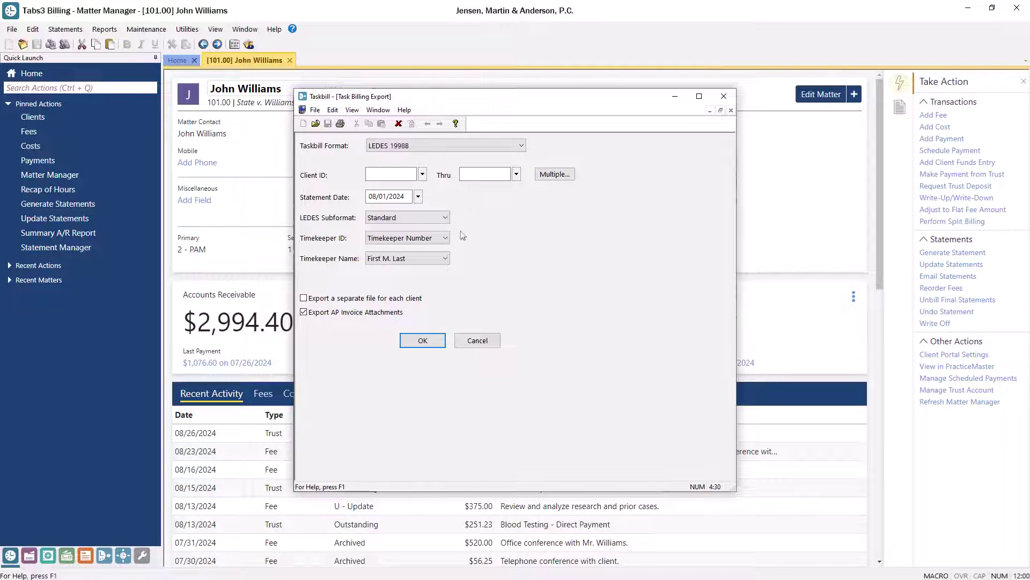
click(724, 96)
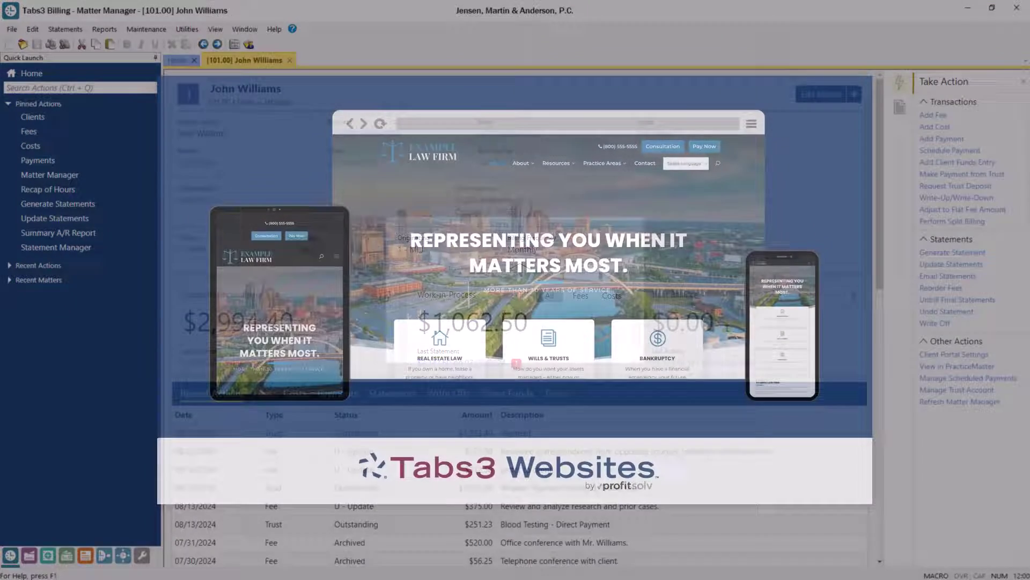